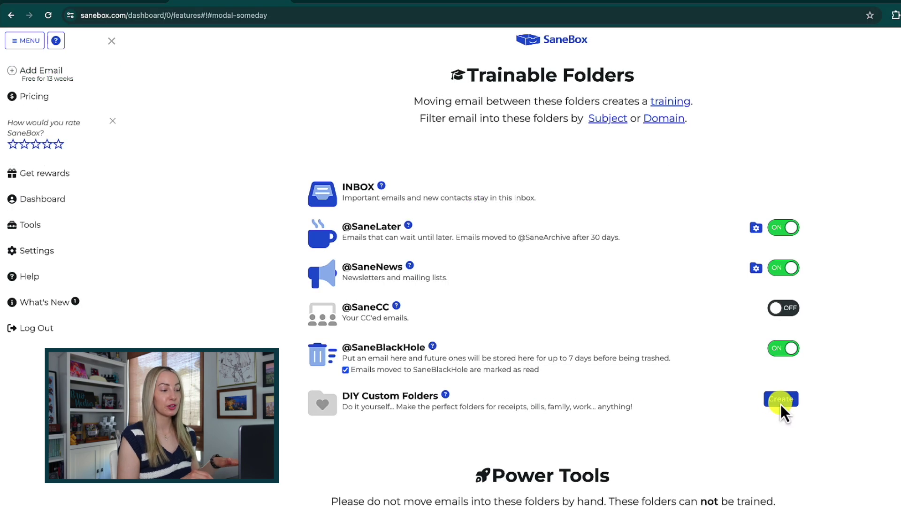
left_click(782, 404)
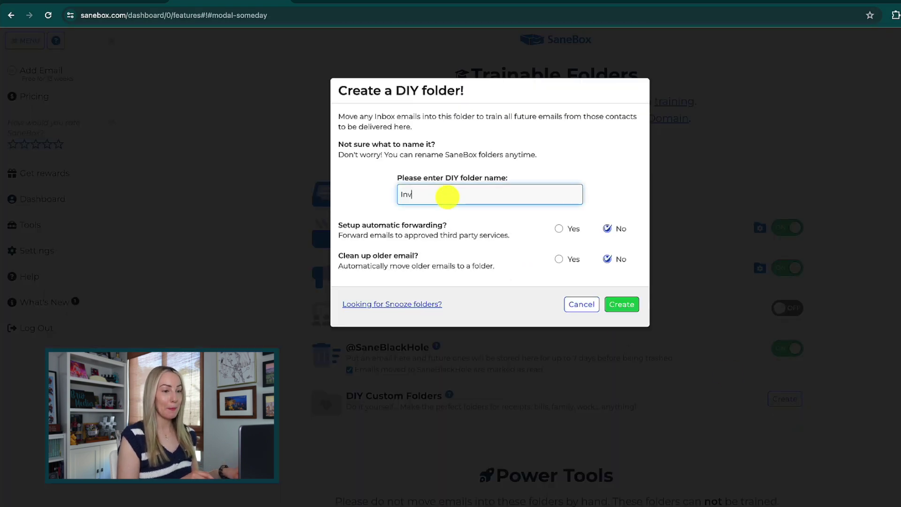
left_click(622, 307)
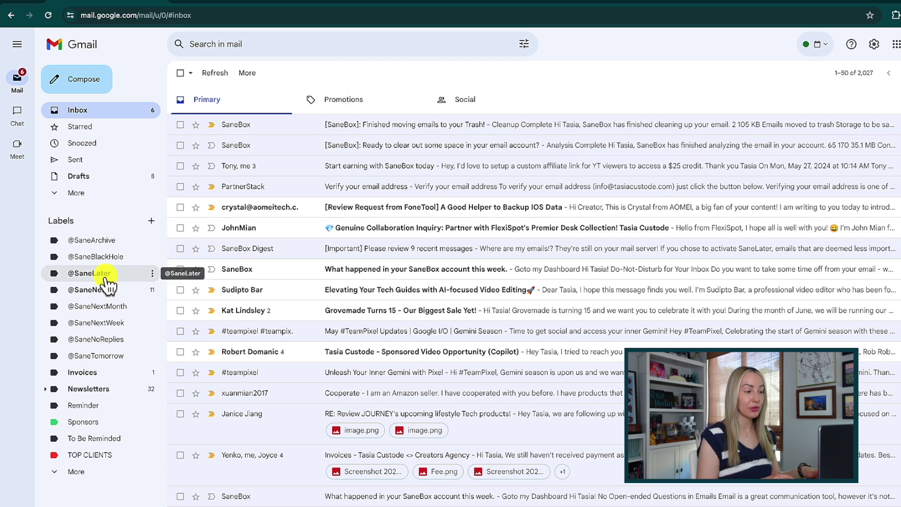
left_click(109, 283)
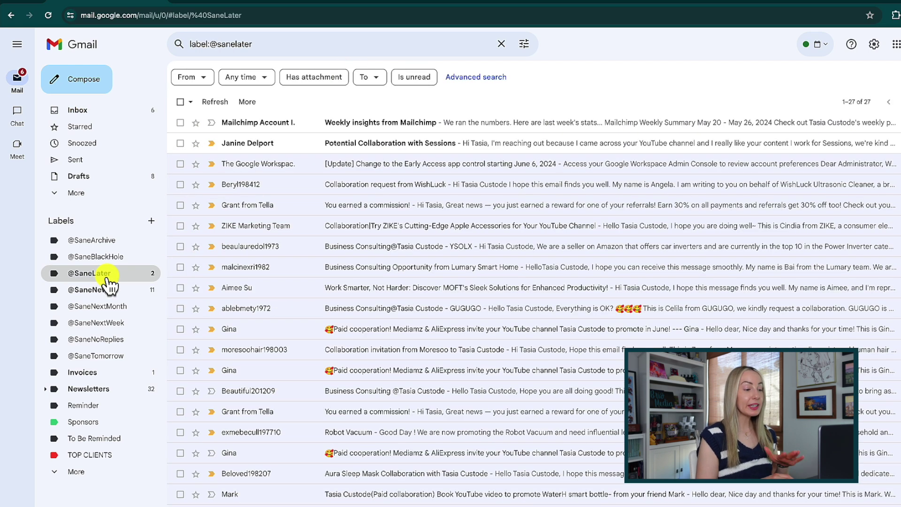
left_click(180, 102)
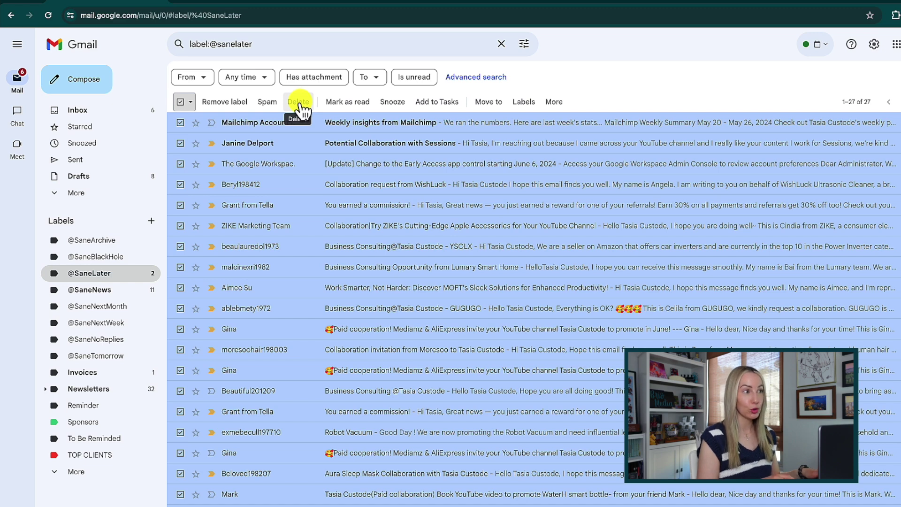
left_click(181, 102)
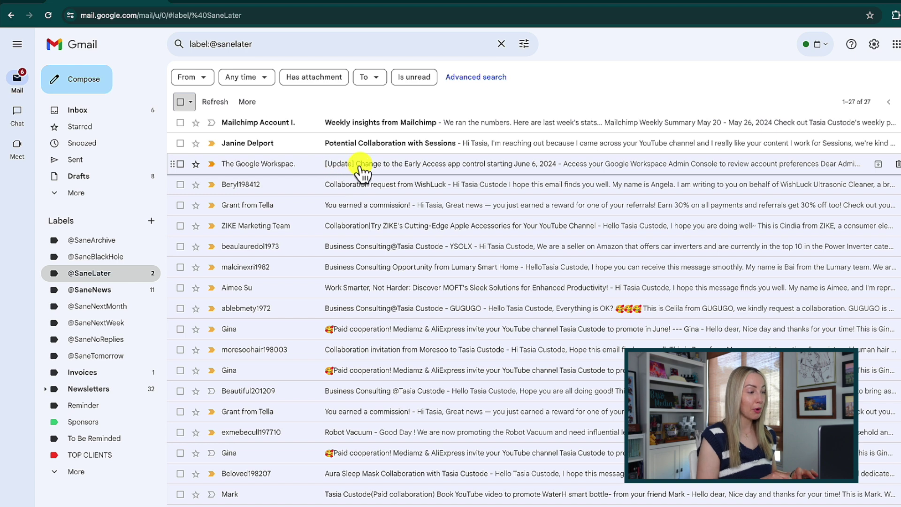
left_click_drag(361, 172, 282, 163)
left_click_drag(84, 122, 83, 121)
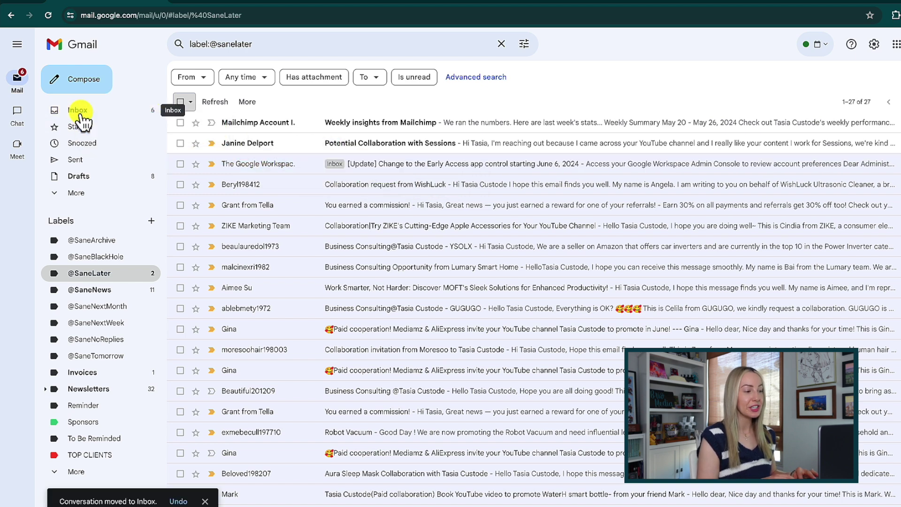
left_click(95, 111)
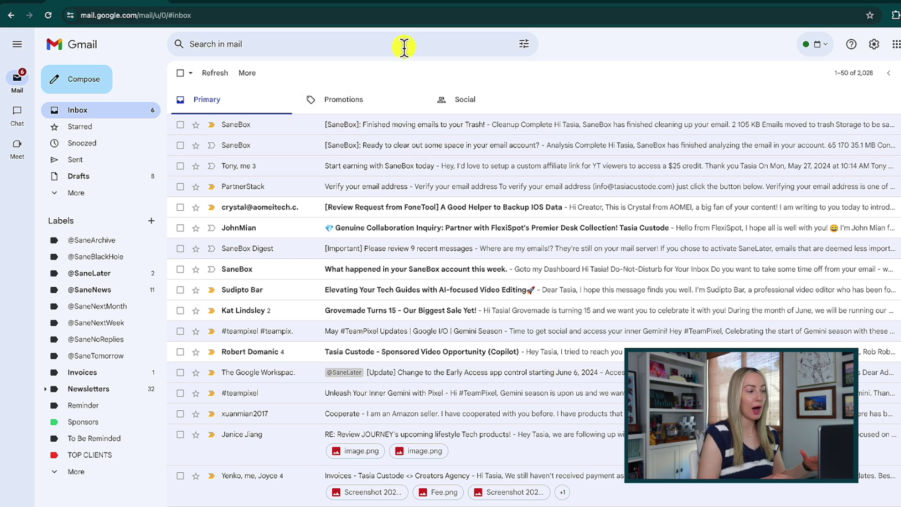
mouse_move(422, 352)
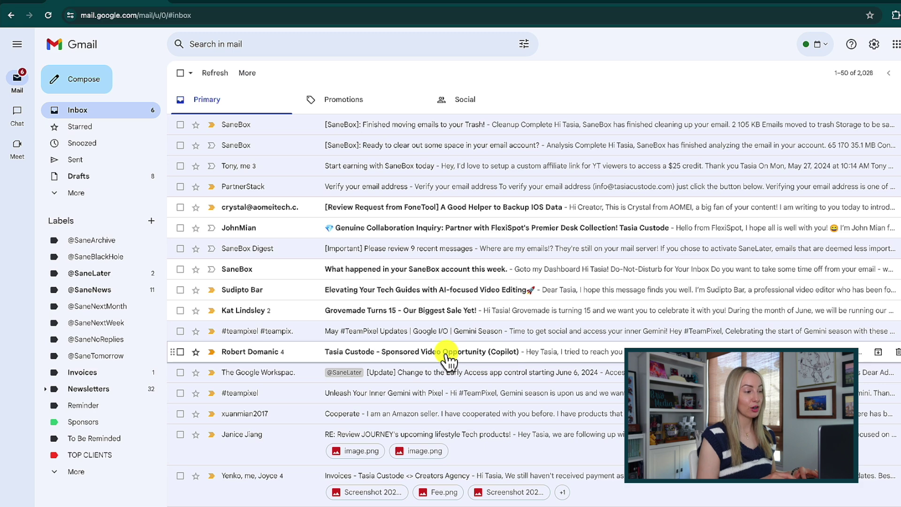
left_click_drag(448, 359, 90, 278)
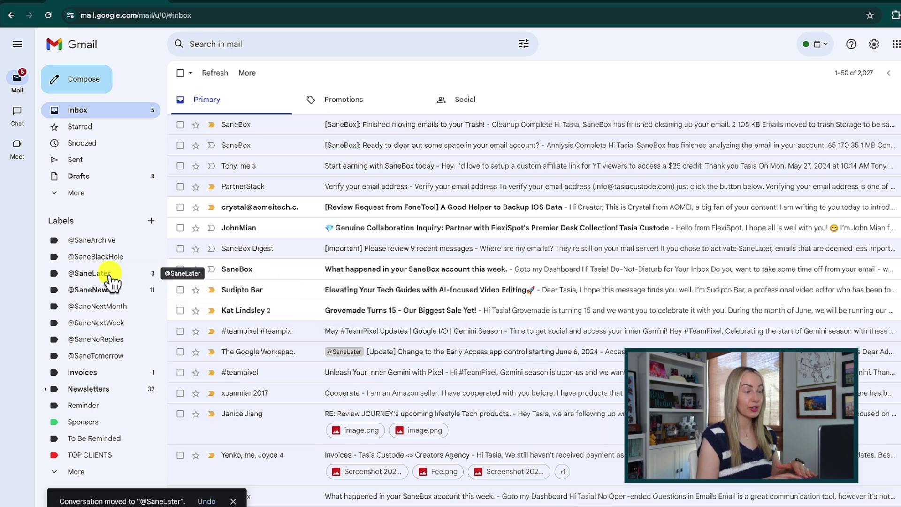
left_click(111, 281)
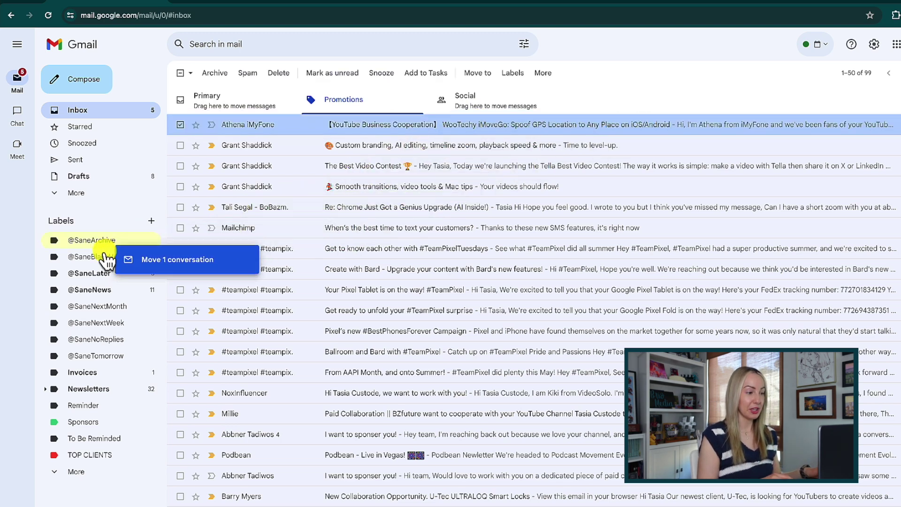
left_click_drag(93, 266, 94, 268)
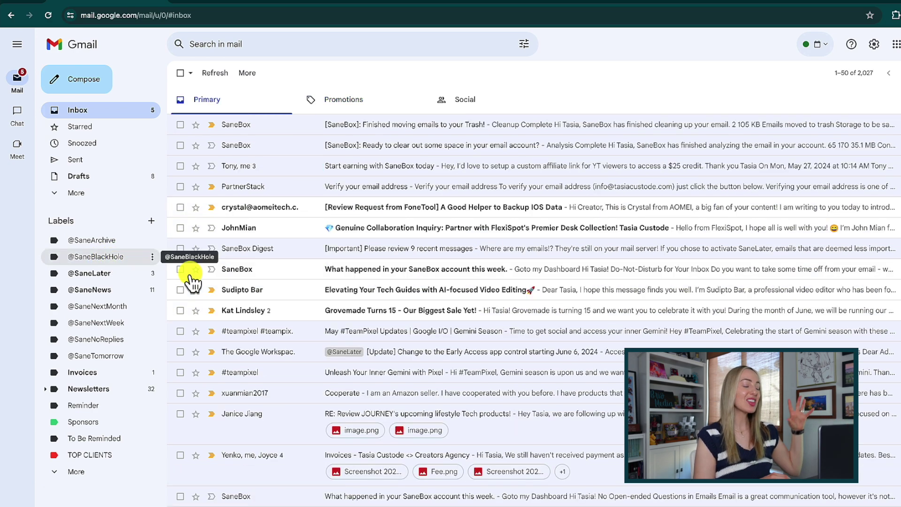
left_click_drag(542, 319, 97, 268)
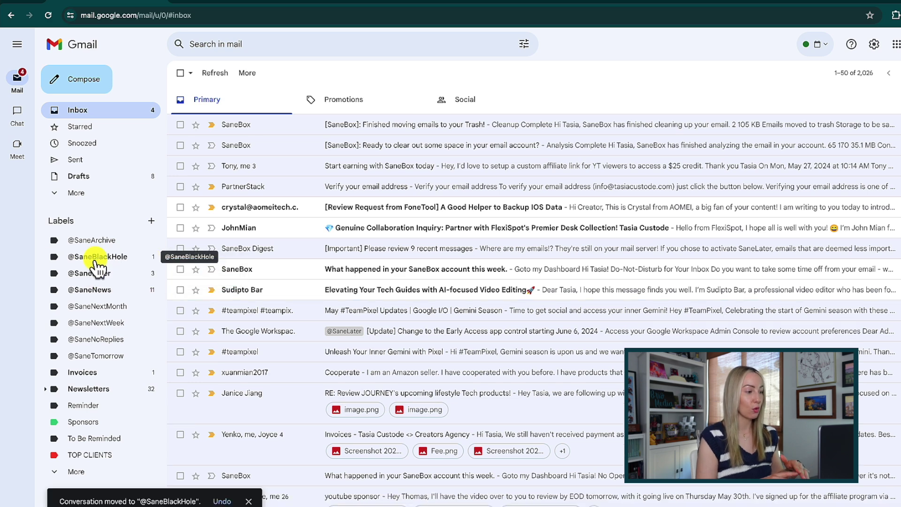
left_click(111, 259)
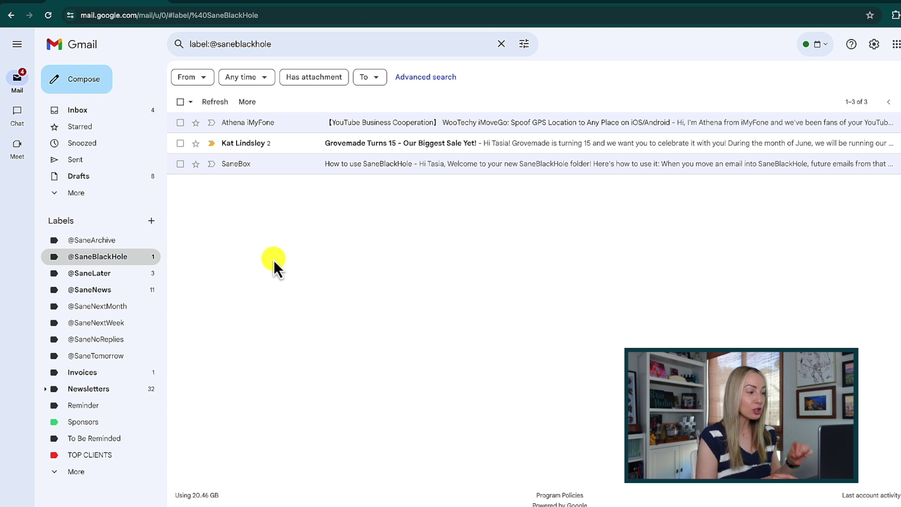
mouse_move(415, 143)
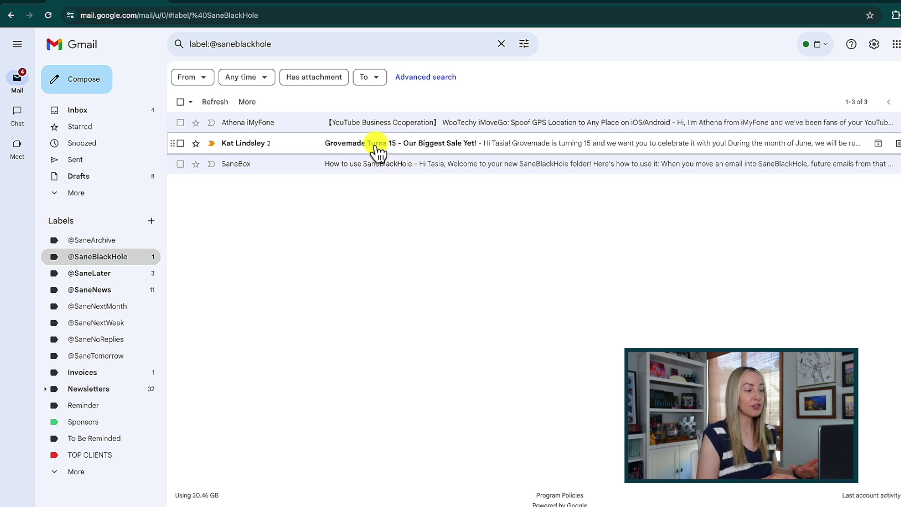
left_click_drag(379, 152, 73, 116)
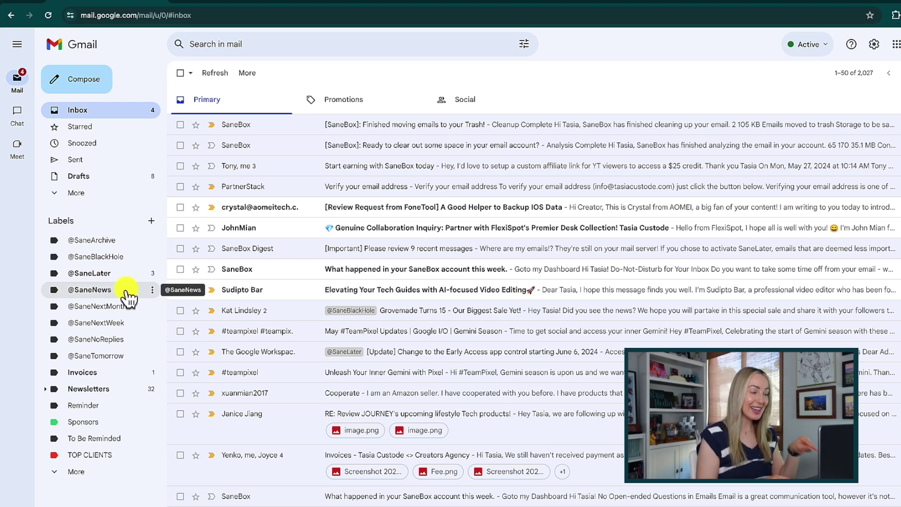
left_click(90, 290)
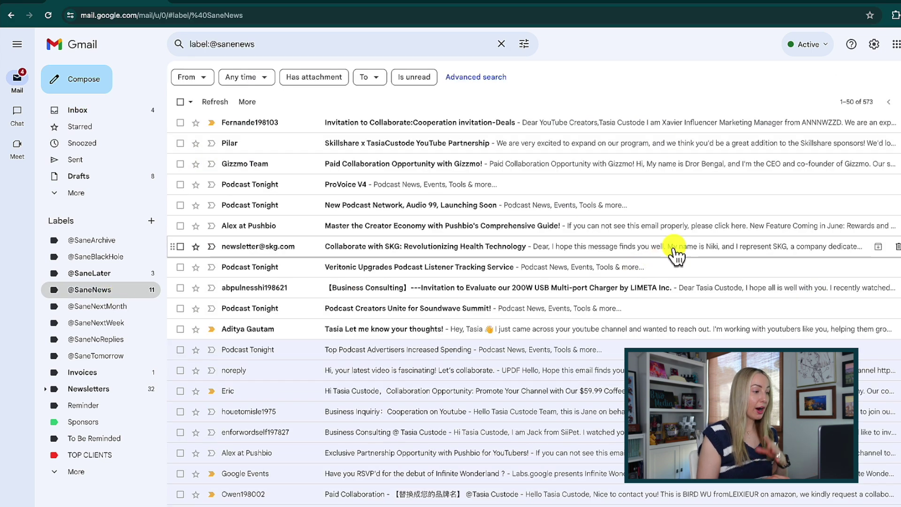
scroll(714, 204, "down", 2)
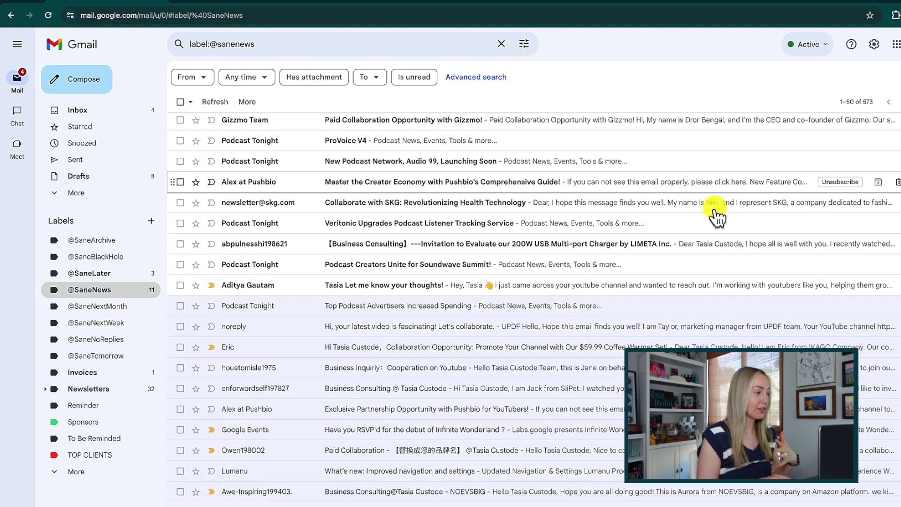
scroll(716, 216, "down", 1)
scroll(718, 225, "down", 3)
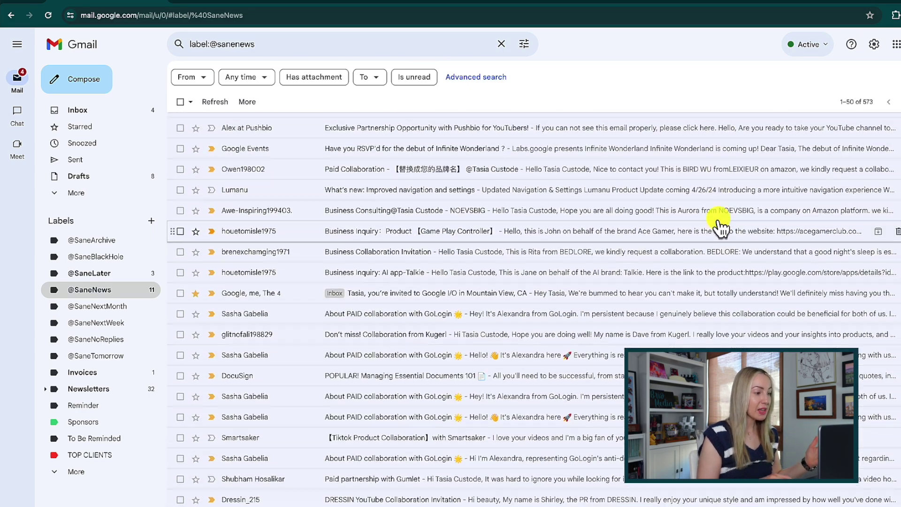
scroll(720, 227, "up", 5)
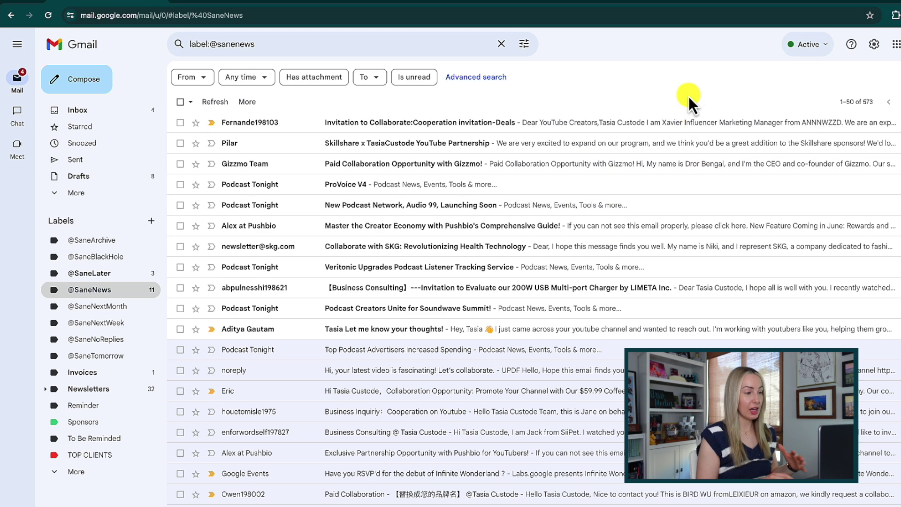
left_click_drag(391, 146, 92, 112)
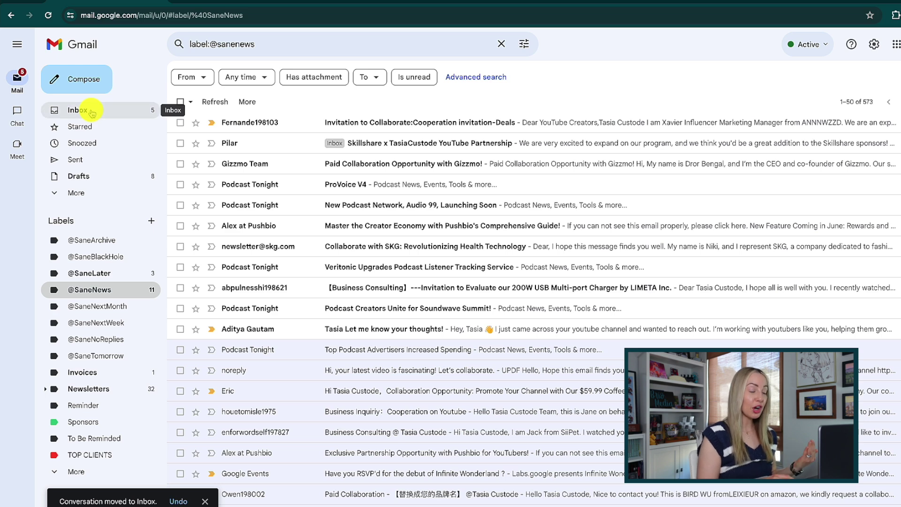
left_click(91, 114)
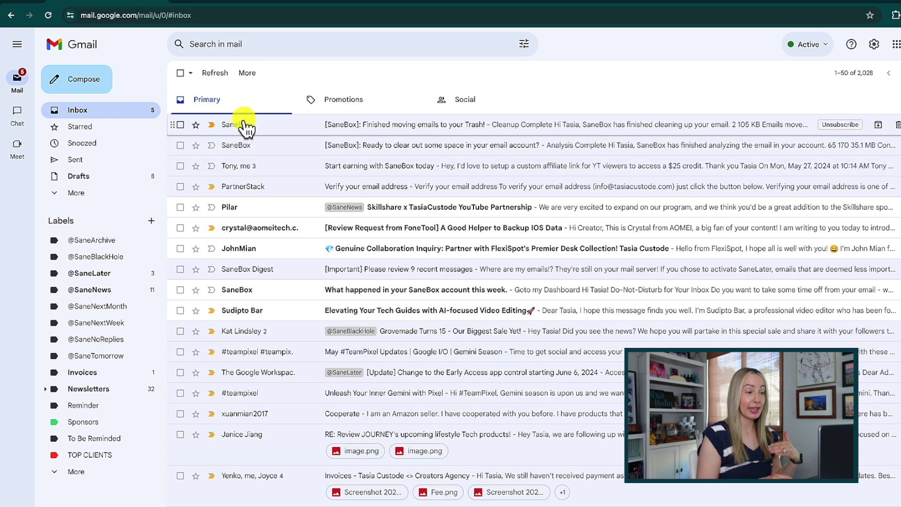
left_click(366, 104)
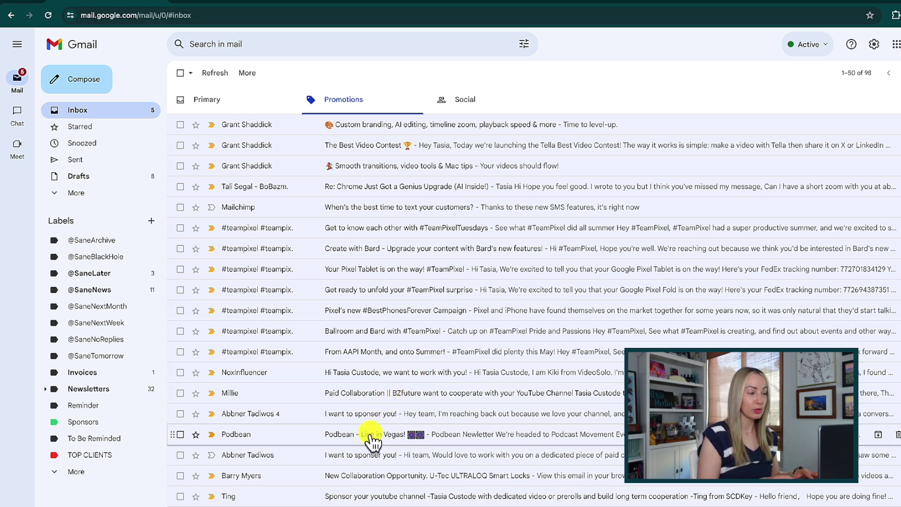
left_click_drag(372, 441, 92, 296)
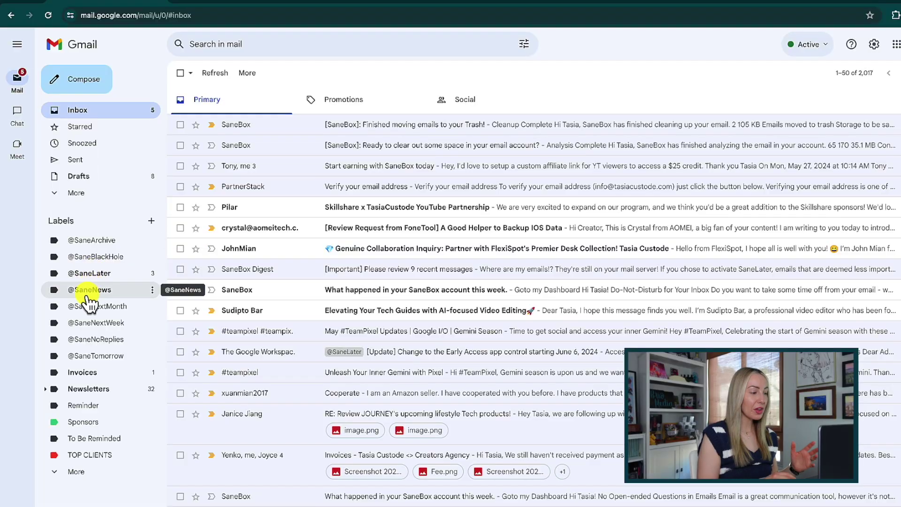
left_click(103, 341)
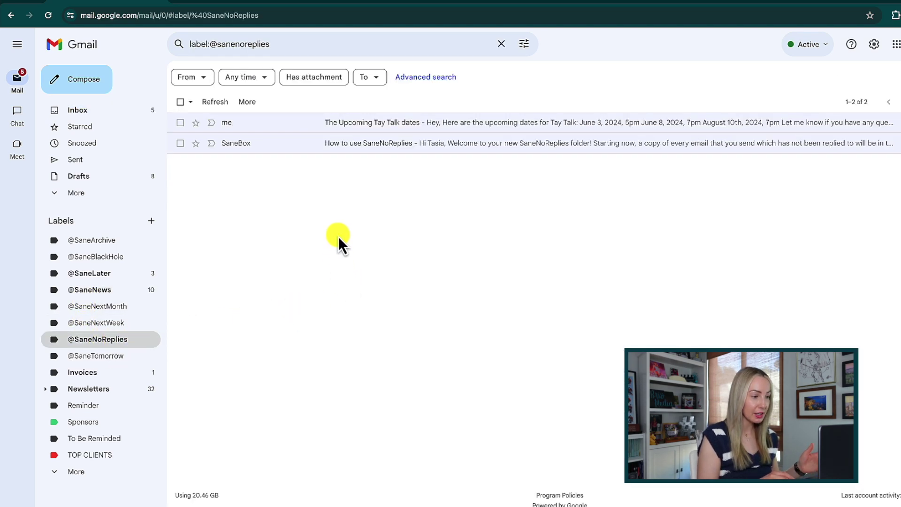
mouse_move(517, 126)
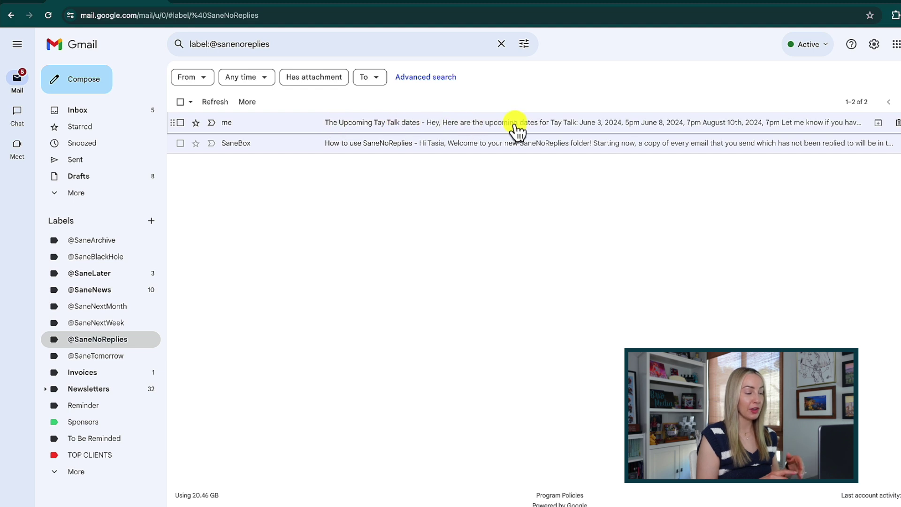
left_click(516, 126)
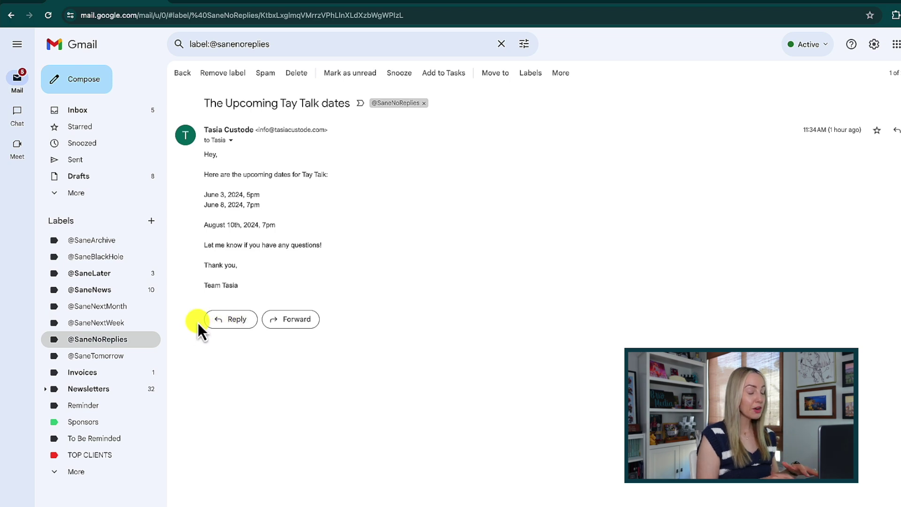
left_click(146, 343)
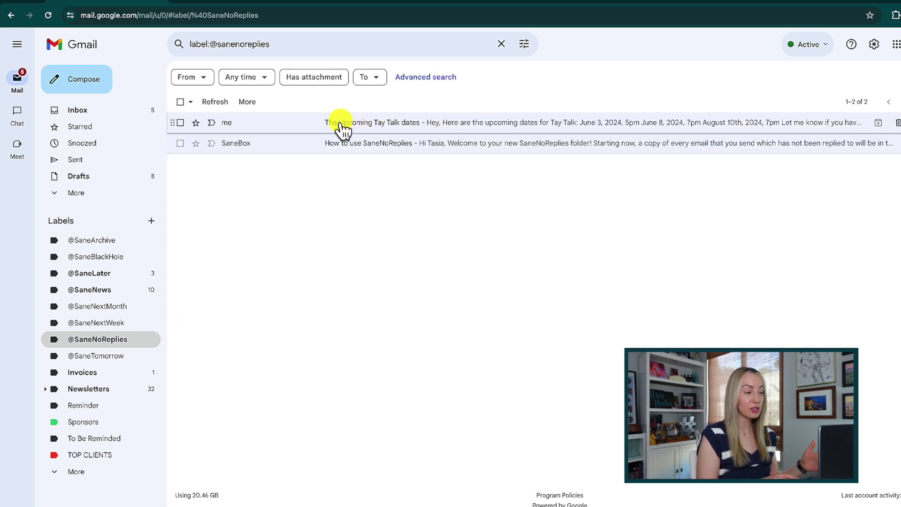
left_click(181, 124)
left_click(239, 106)
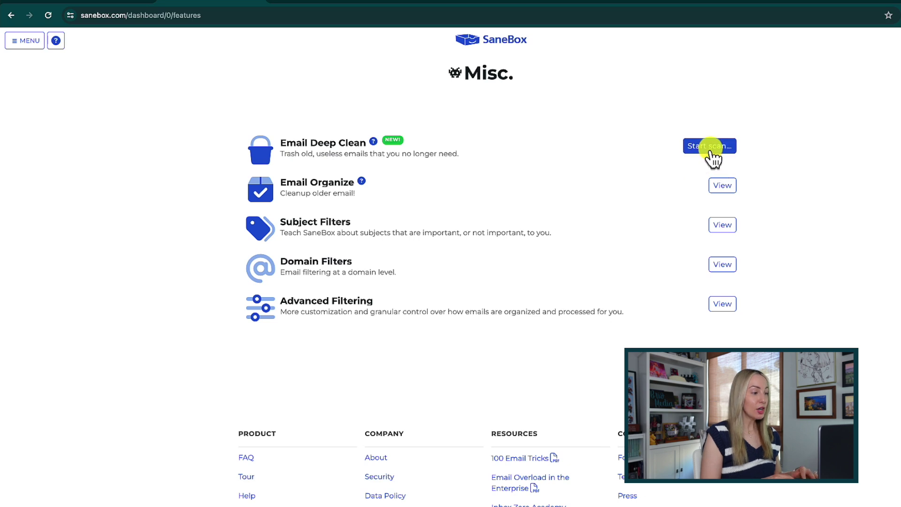
scroll(712, 157, "down", 1)
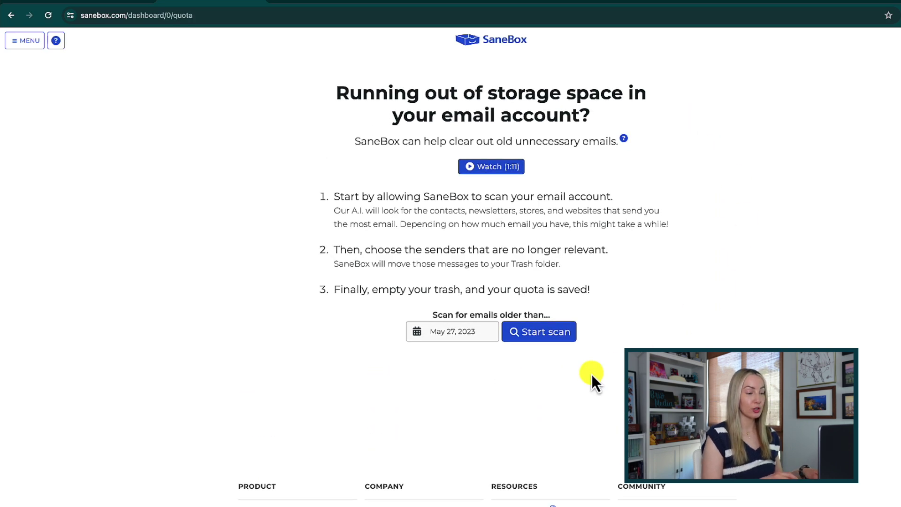
Step: Set the Email Deep Clean cutoff to January 2021 and start the scan
left_click(453, 341)
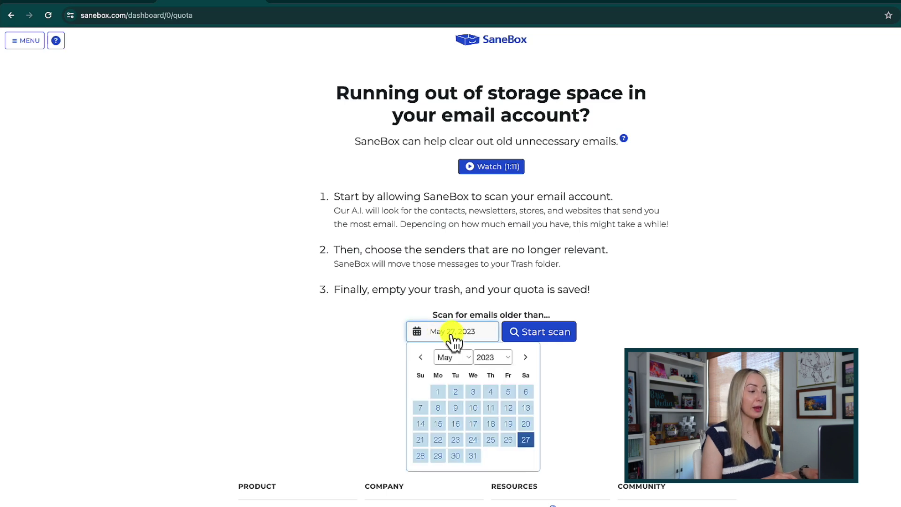
left_click(486, 359)
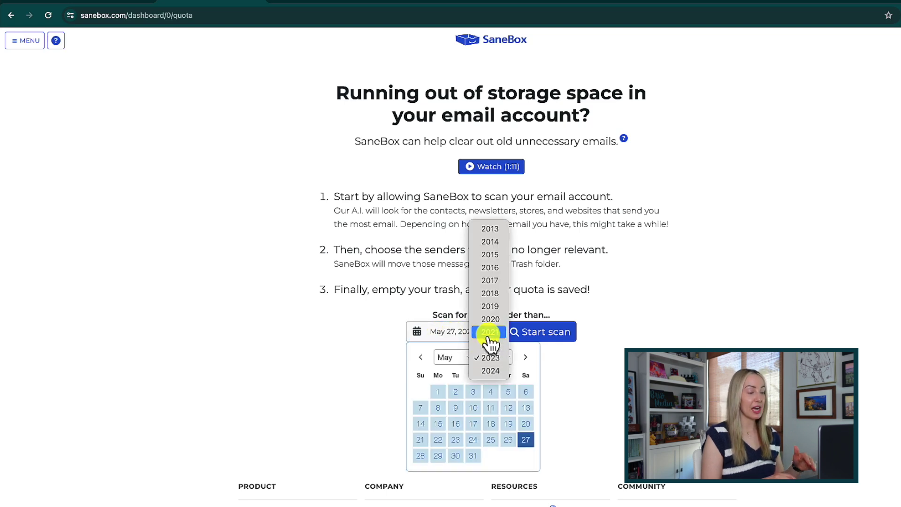
left_click(490, 332)
left_click(464, 359)
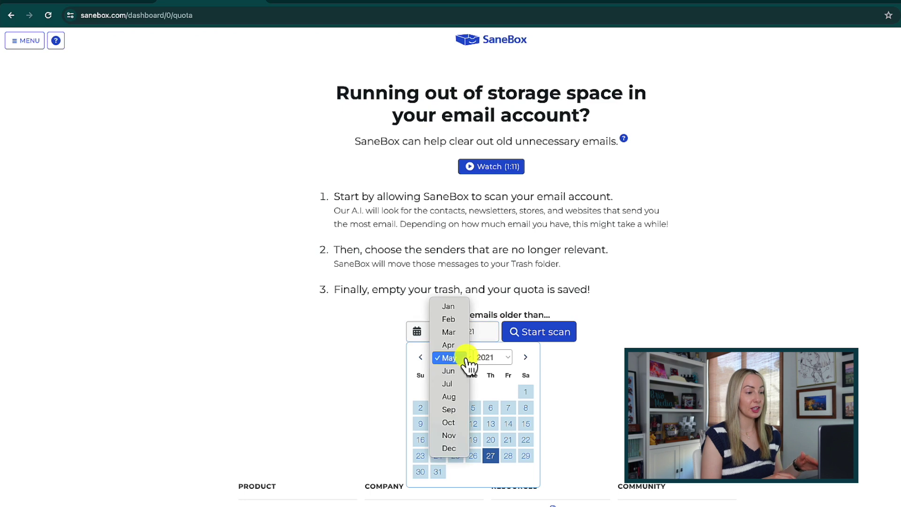
left_click(451, 307)
left_click(542, 335)
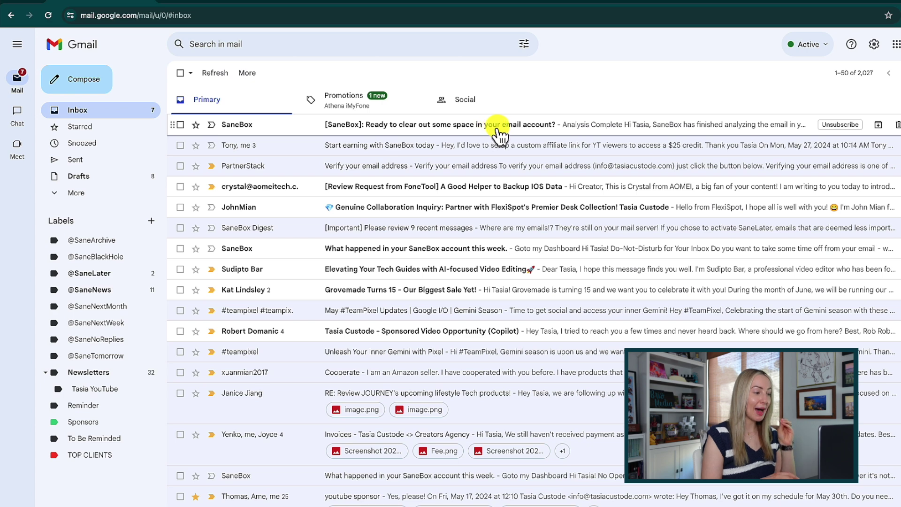
Step: Inspect the first Mailchimp sender's details, mark both Mailchimp senders and trash their emails
left_click(496, 132)
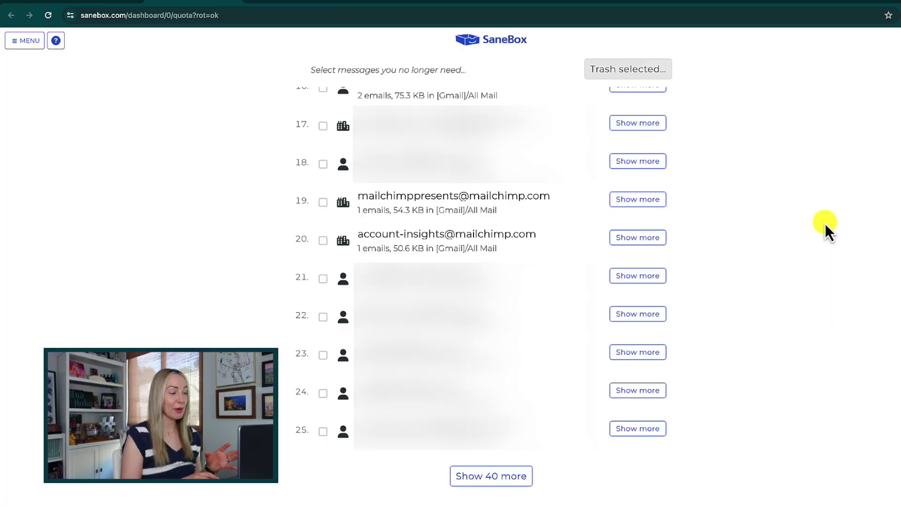
left_click(637, 201)
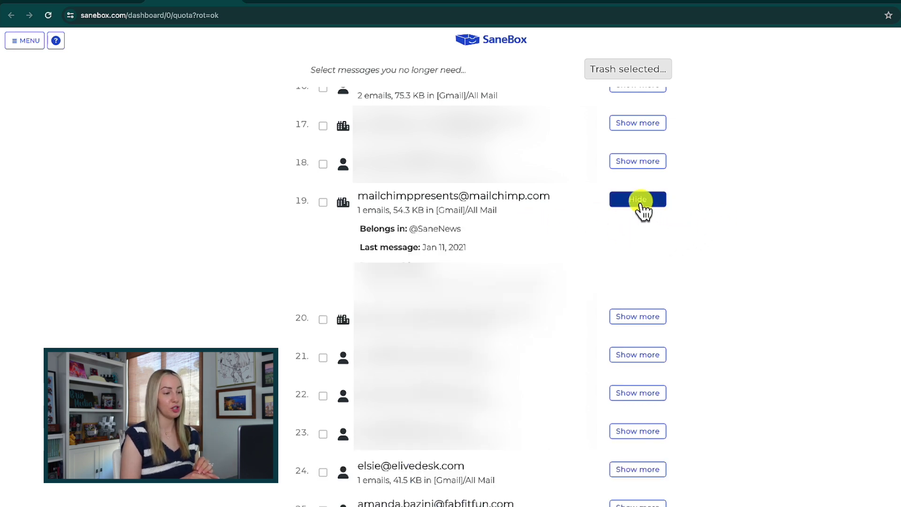
left_click(638, 199)
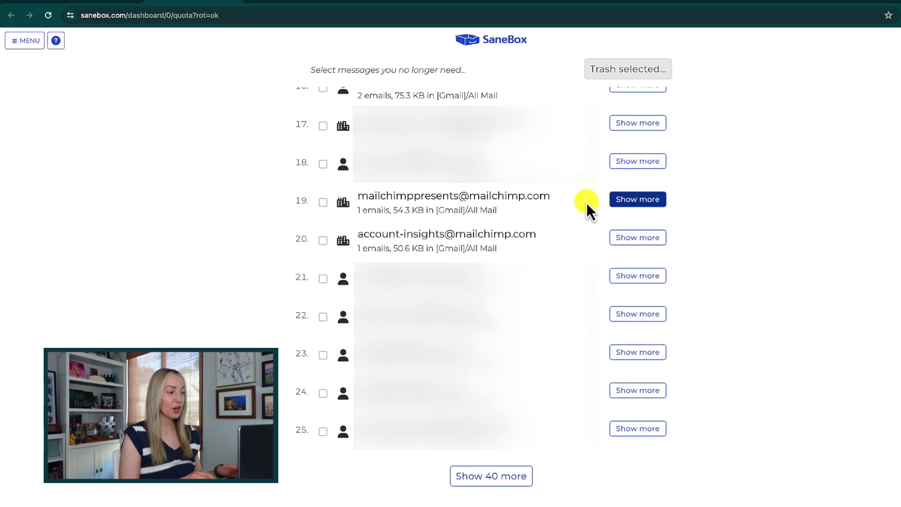
left_click(323, 203)
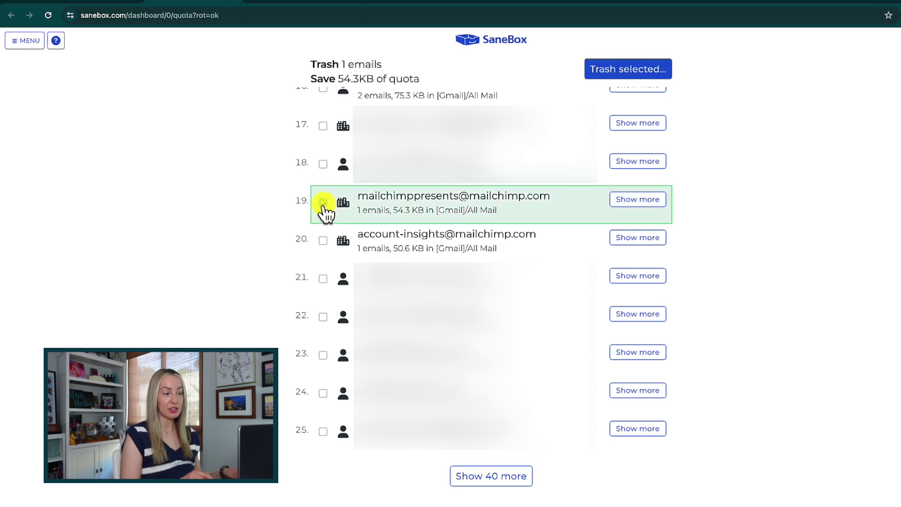
left_click(323, 241)
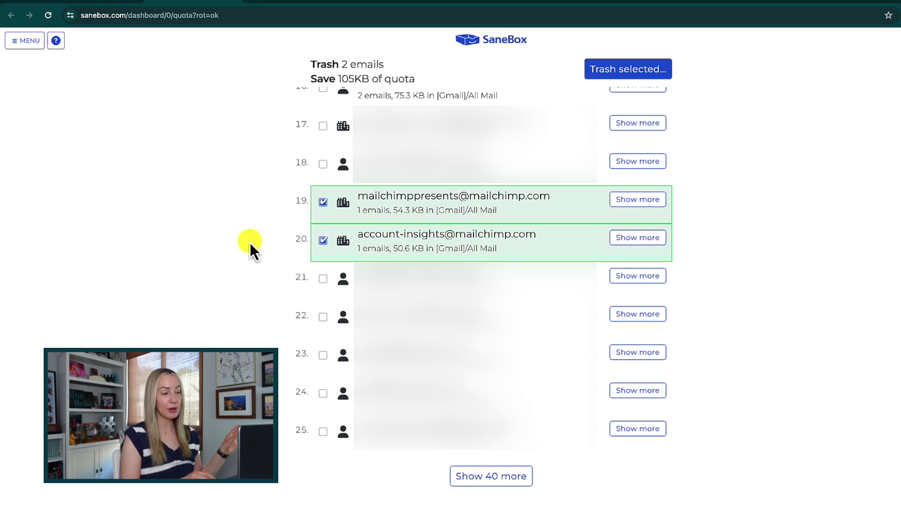
left_click(607, 77)
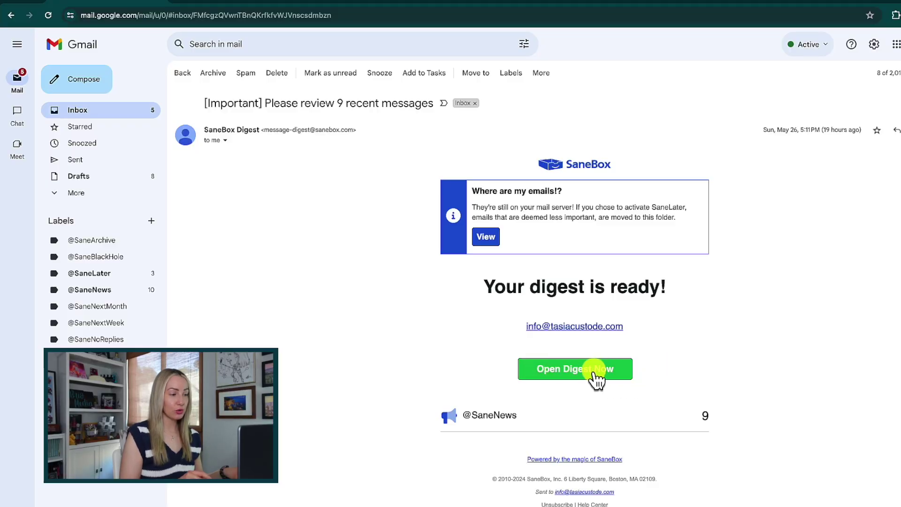
Step: Open the 'Please review 9 recent messages' digest in SaneBox
left_click(594, 372)
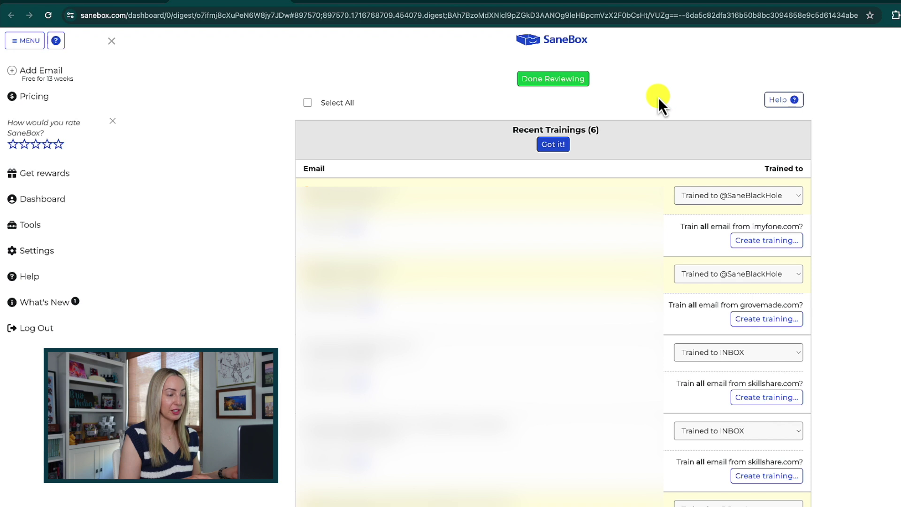
scroll(651, 163, "down", 10)
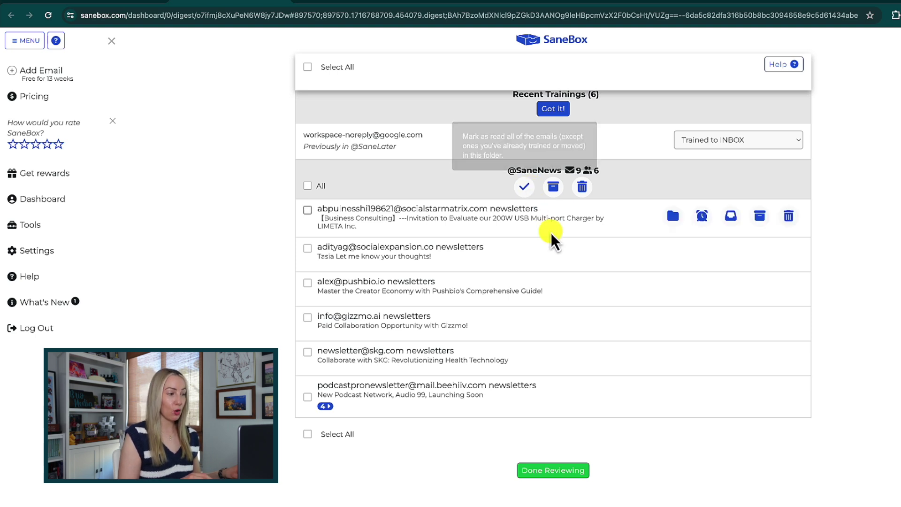
mouse_move(553, 358)
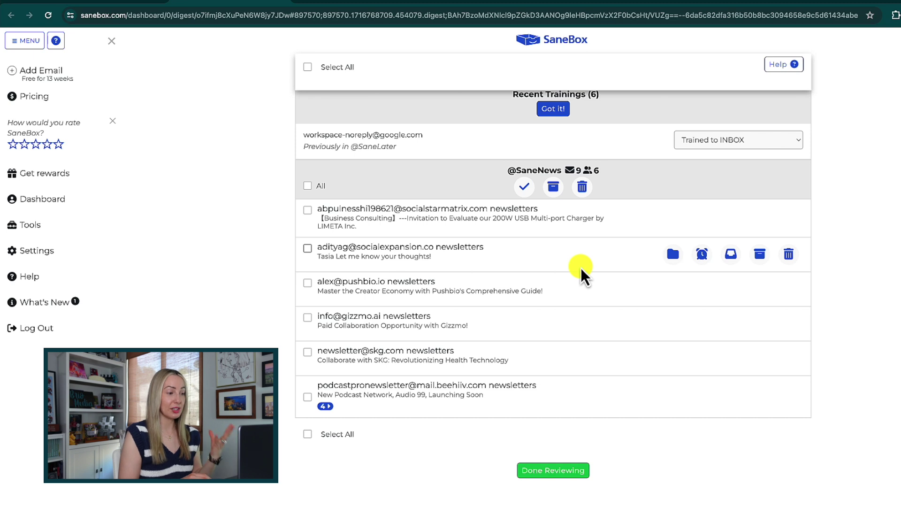
mouse_move(493, 356)
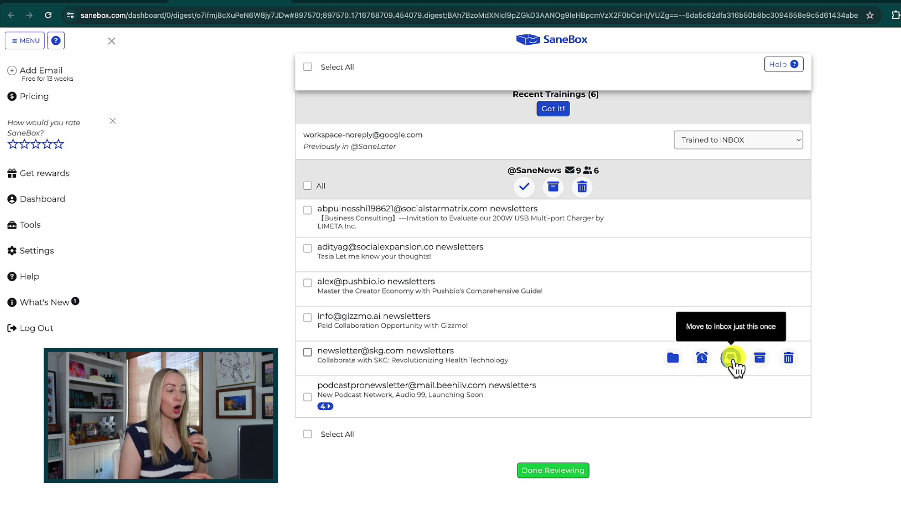
left_click(673, 358)
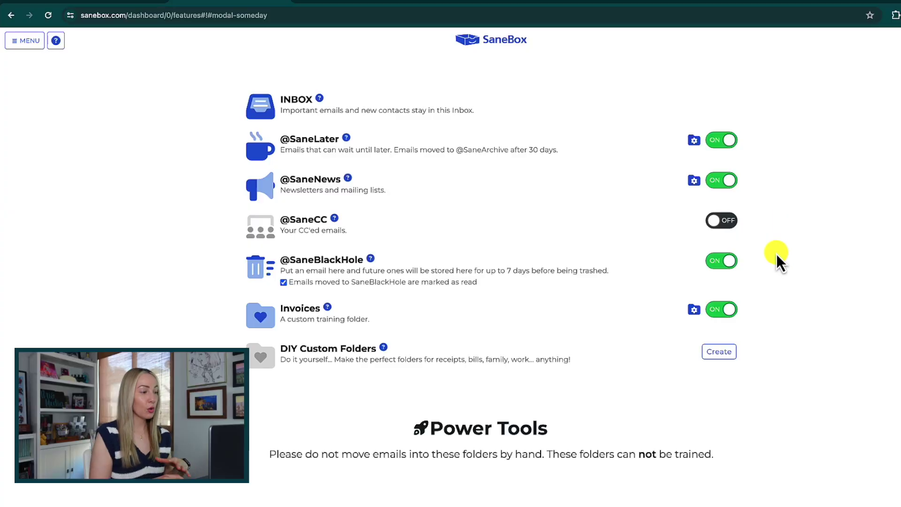
left_click(718, 266)
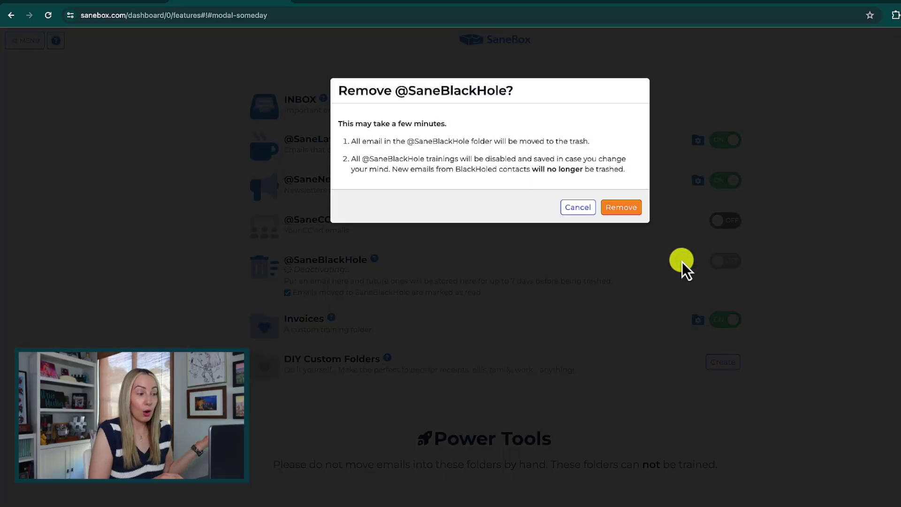
left_click(627, 210)
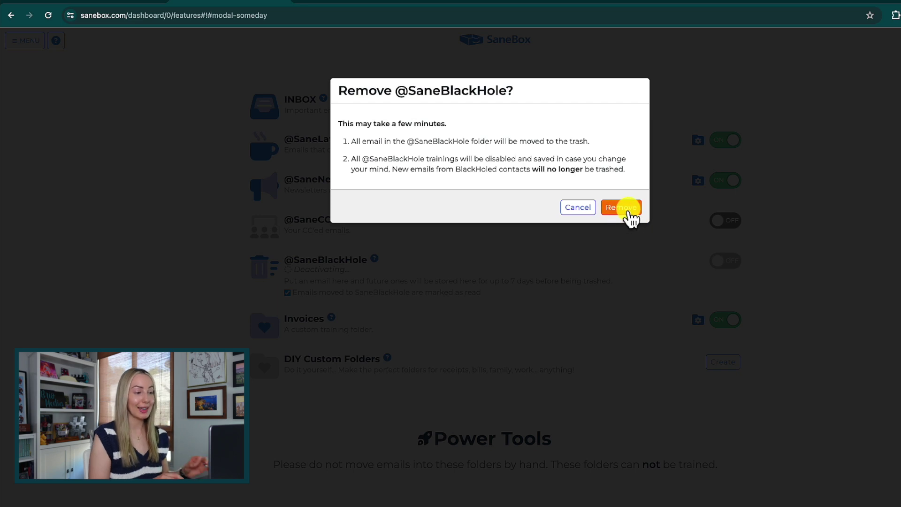